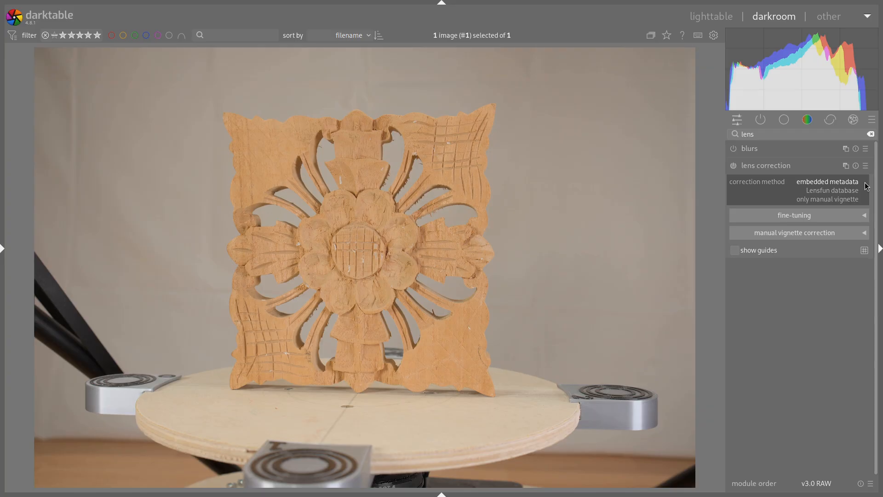
- Switch the lens correction method to the Lensfun database and choose the Viltrox 23mmF1.4XM lens
click(850, 194)
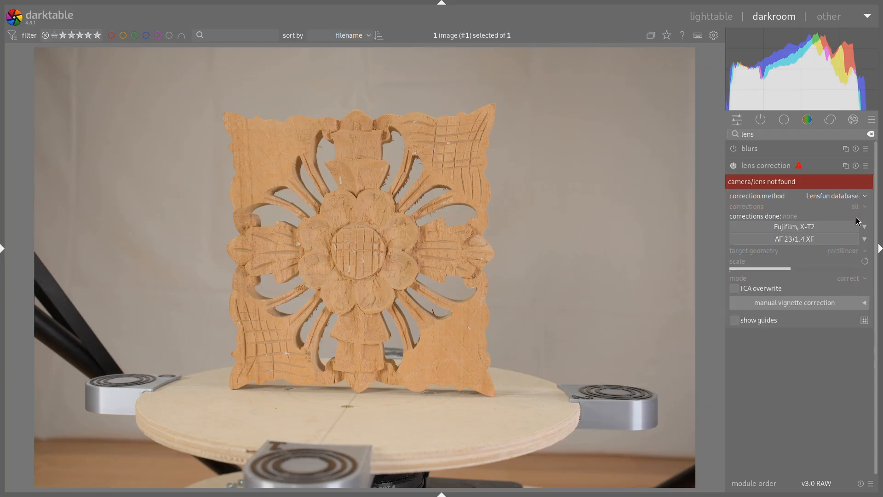
click(853, 244)
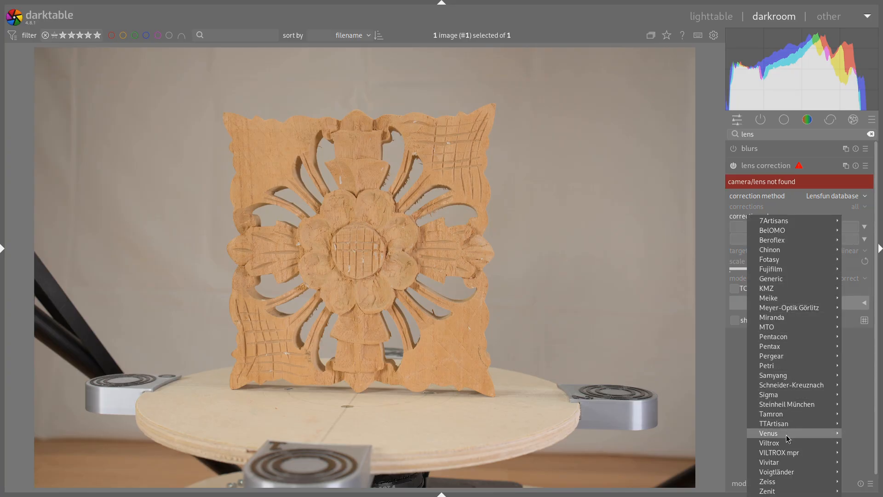
mouse_move(785, 444)
click(727, 453)
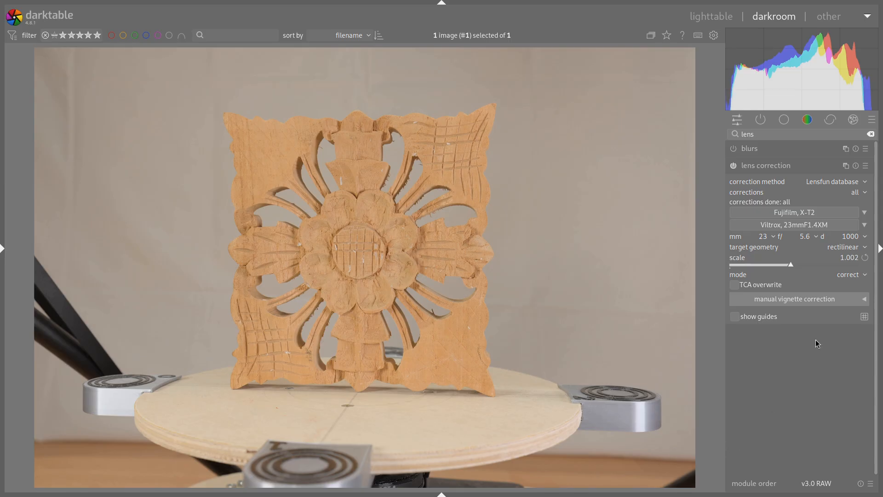
- Limit the lens corrections to only vignetting and compare the image with the module off and on
click(866, 193)
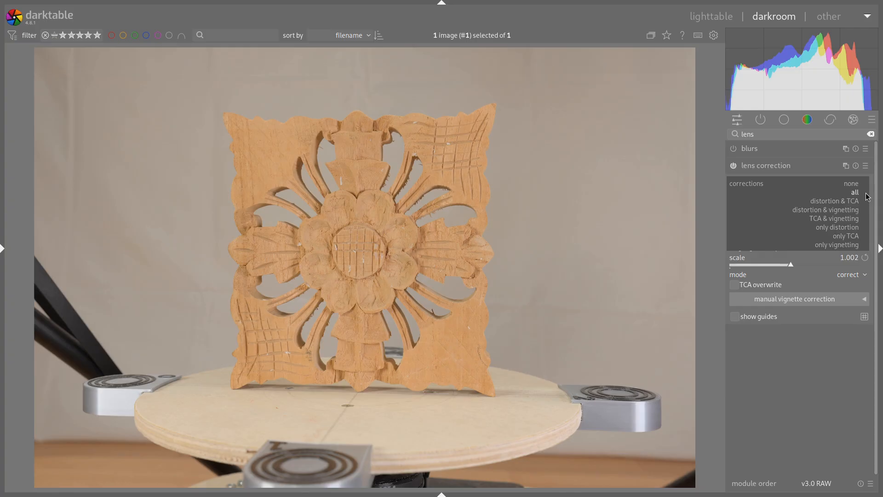
click(840, 245)
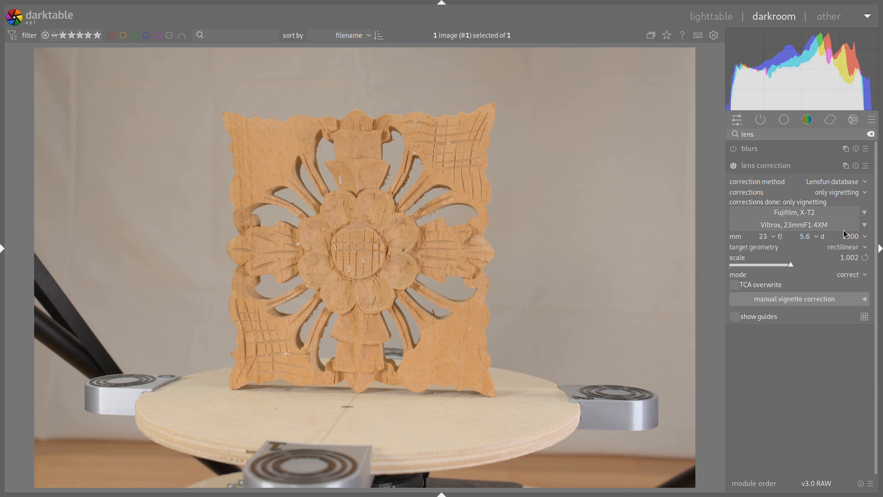
click(734, 165)
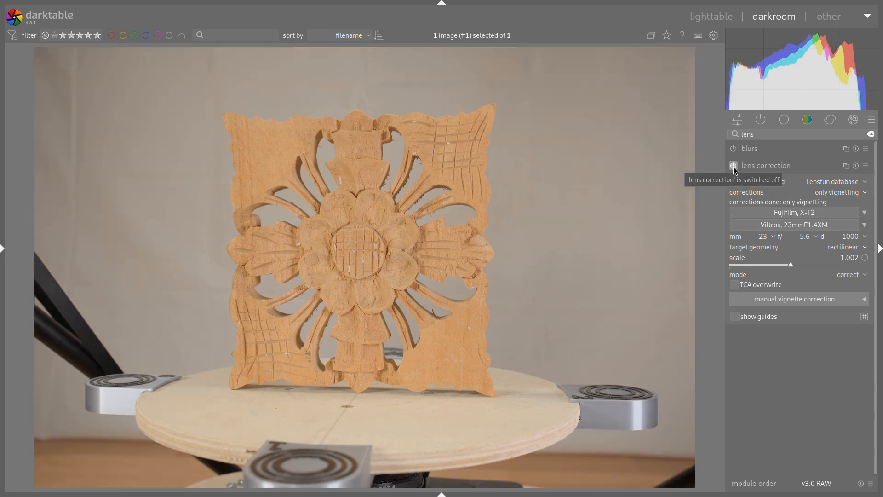
click(734, 165)
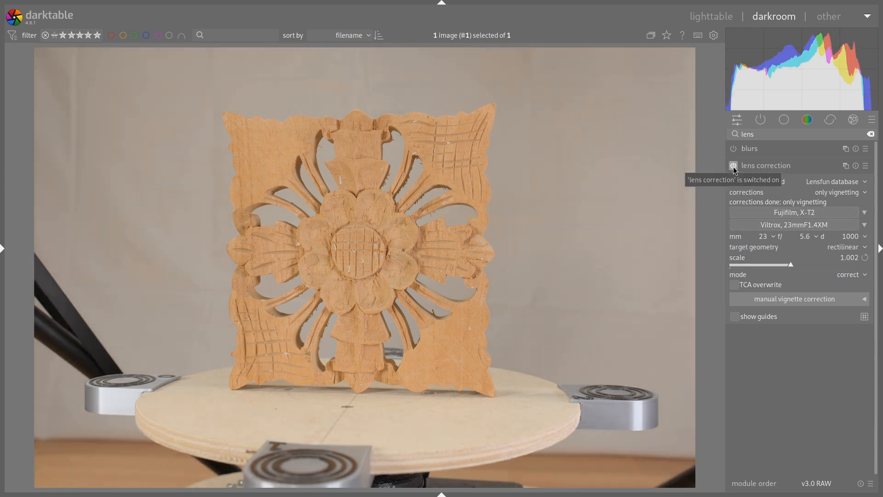
- Limit the lens corrections to only distortion and compare the image with the module toggled
click(865, 194)
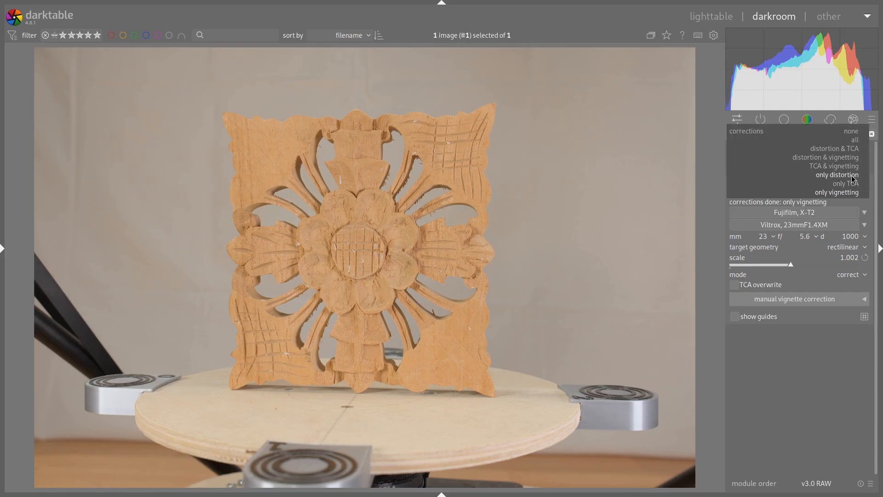
click(852, 179)
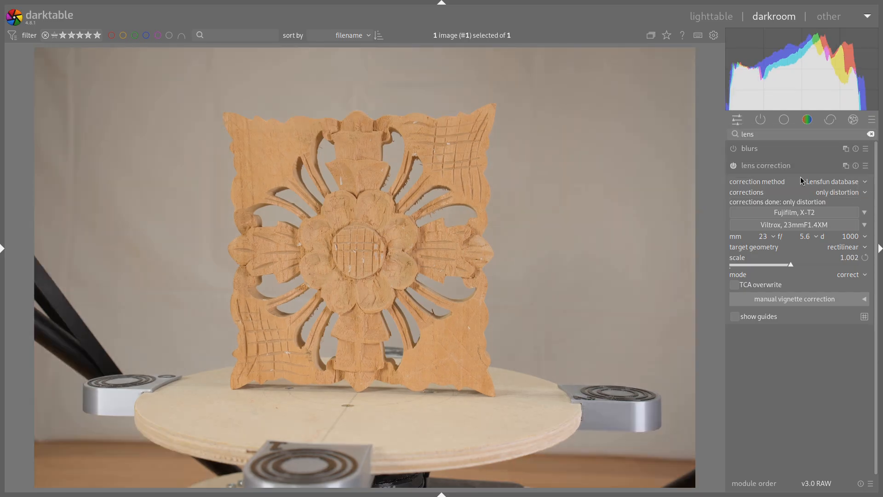
click(734, 166)
click(864, 193)
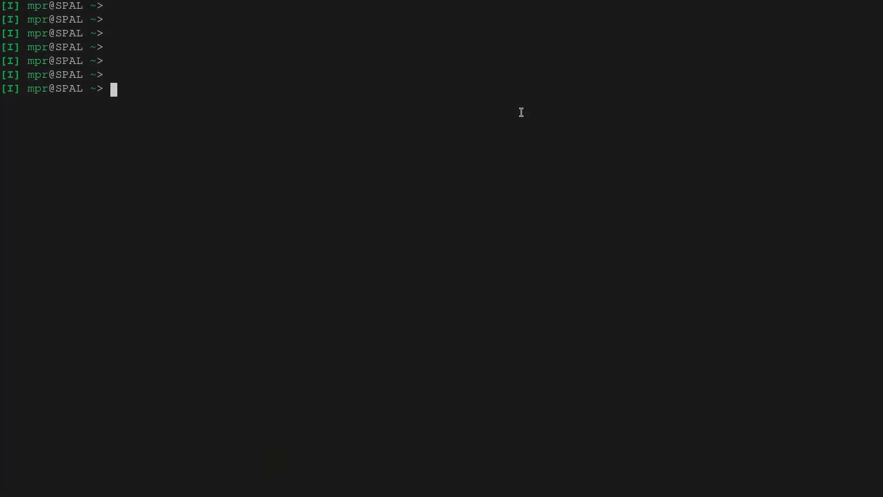
- Switch to the terminal and open /home/mpr/.local/share/lensfun/viltrox_mpr.xml in vim
text(vim /ho)
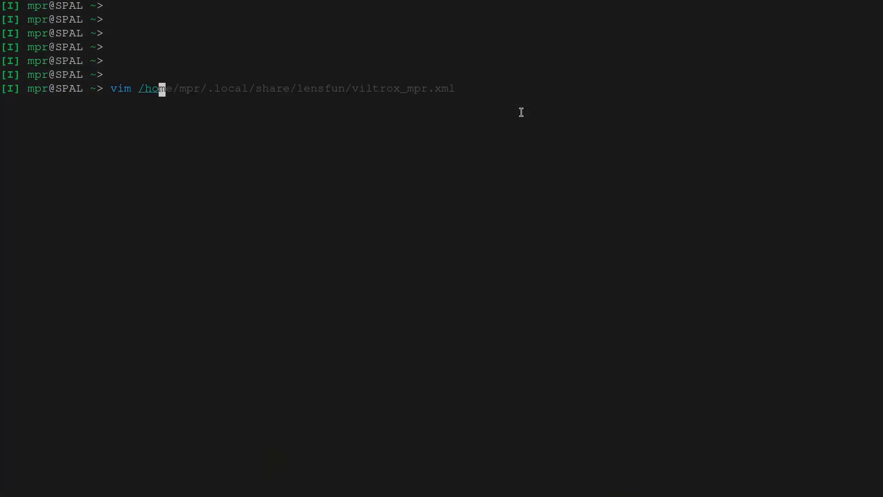
text(me/mpr/.local/share)
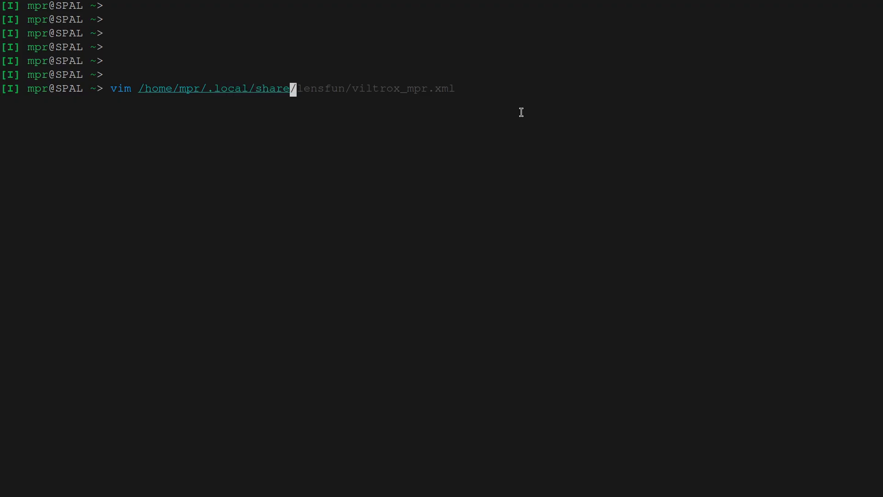
text(/lensfun/viltrox_mpr.)
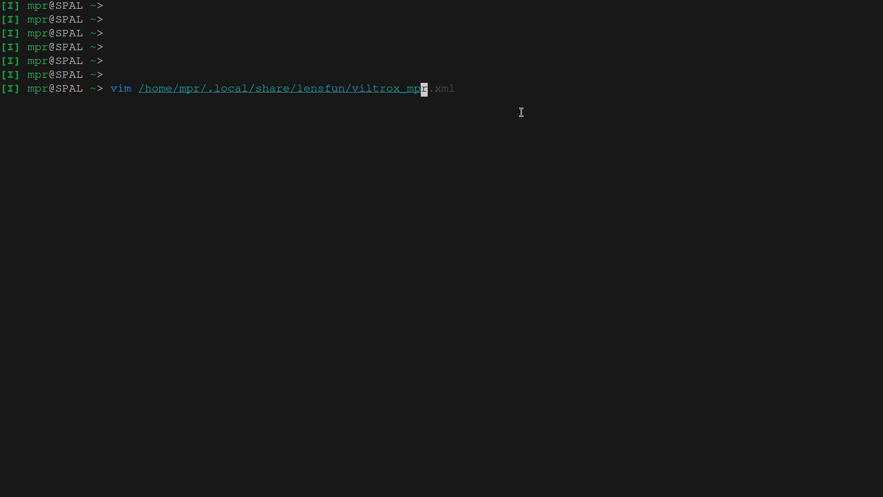
text(xml)
key(Return)
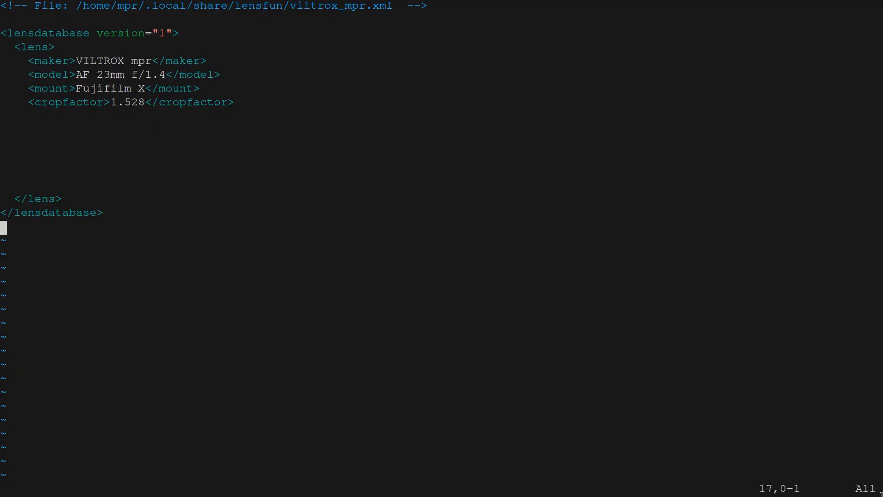
- Read the lens metadata of 00003_546.raf with exiftool, filtering the output for Lens
text(exiftool 00003_546)
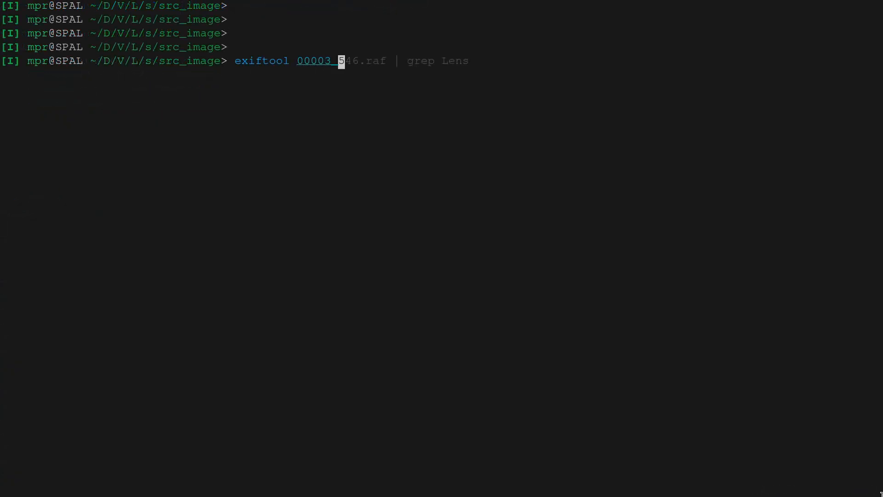
text(.raf | grep Lens)
key(Return)
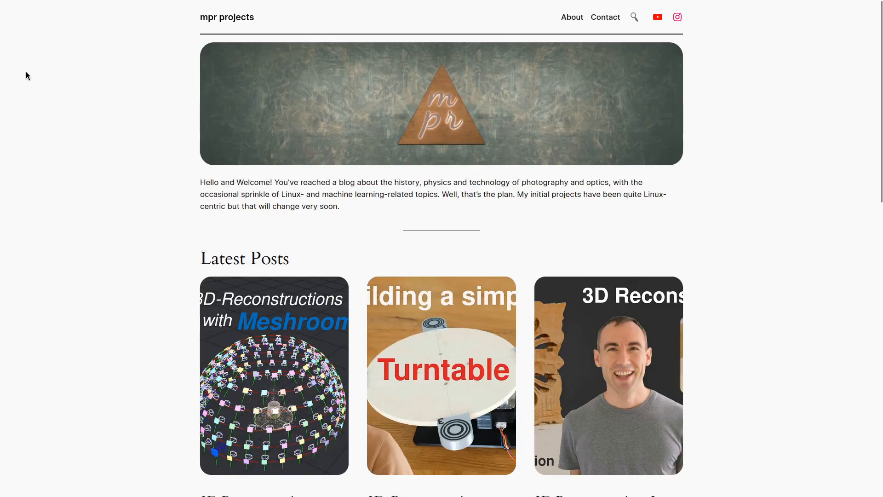
- In the browser, go to github.com/lensfun/lensfun, enter the data/db folder and open the first file matching "fuji"
key(ctrl+l)
text(github.com/lensfun/lensfun)
key(Return)
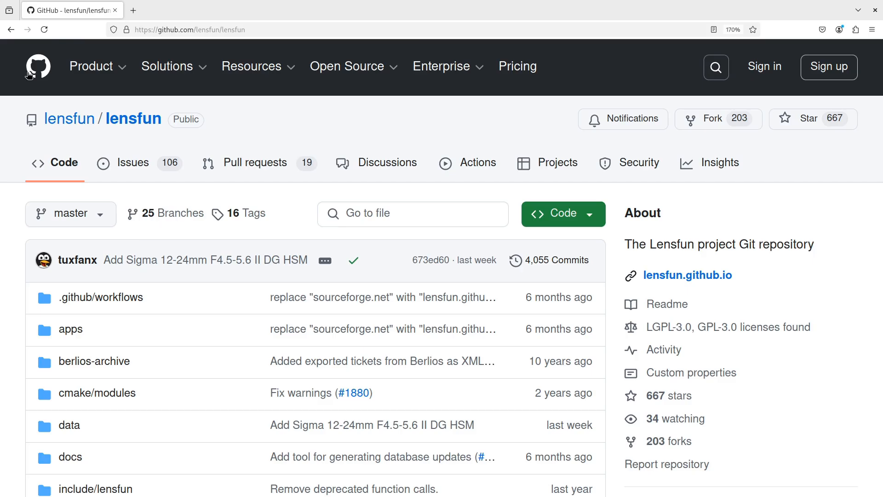
click(69, 425)
click(68, 404)
text(tfu)
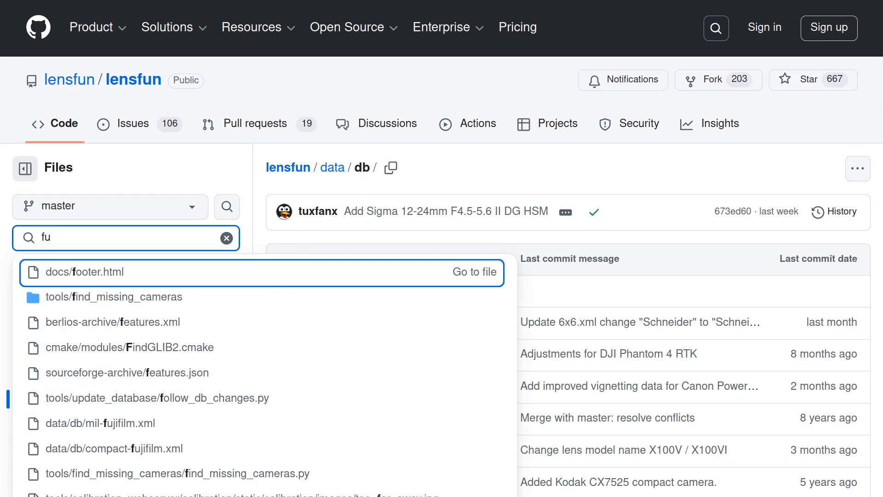
text(ji)
click(120, 274)
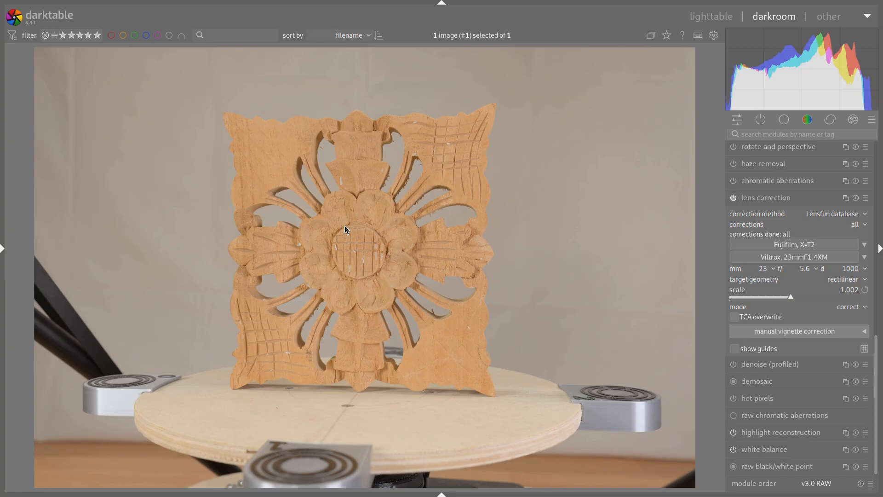
- Back in darktable, select the VILTROX mpr AF 23mm f/1.4 lens for the lens correction
click(770, 257)
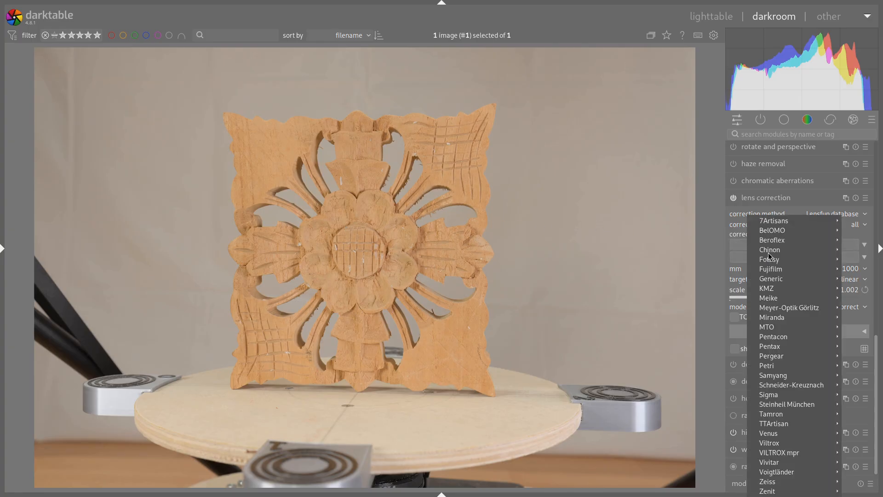
mouse_move(784, 454)
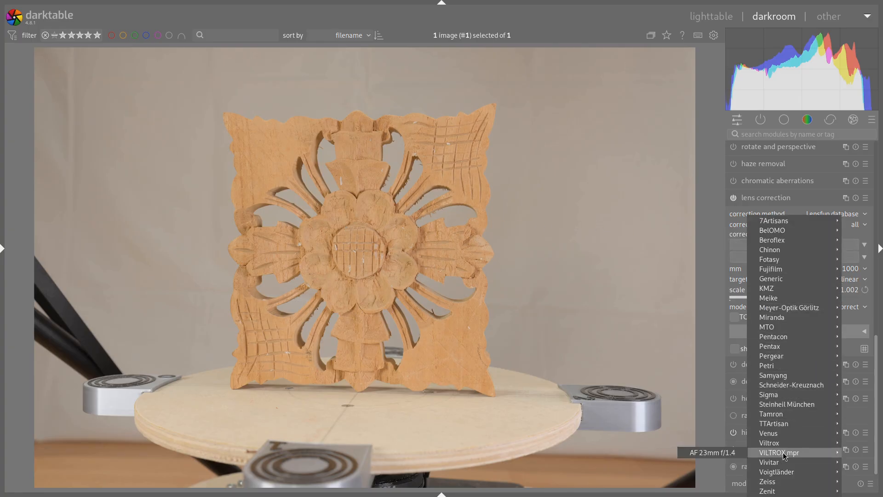
click(731, 454)
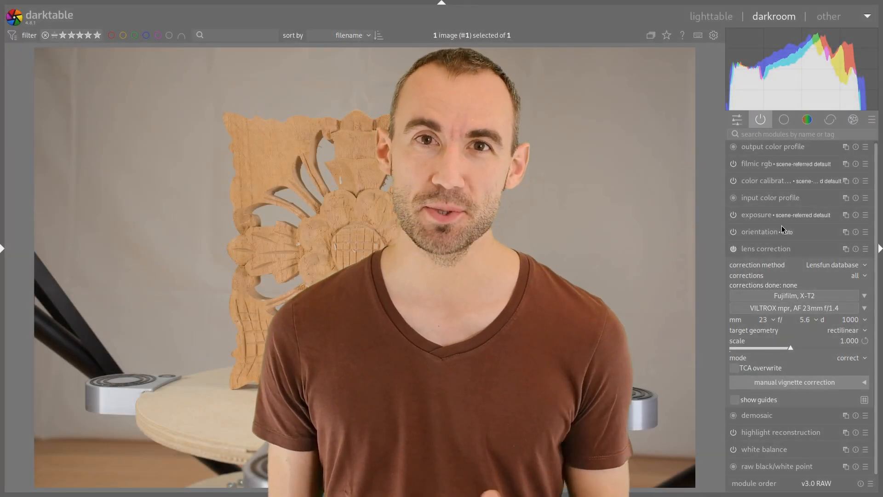
- Reset the lens correction module to its default parameters
click(856, 250)
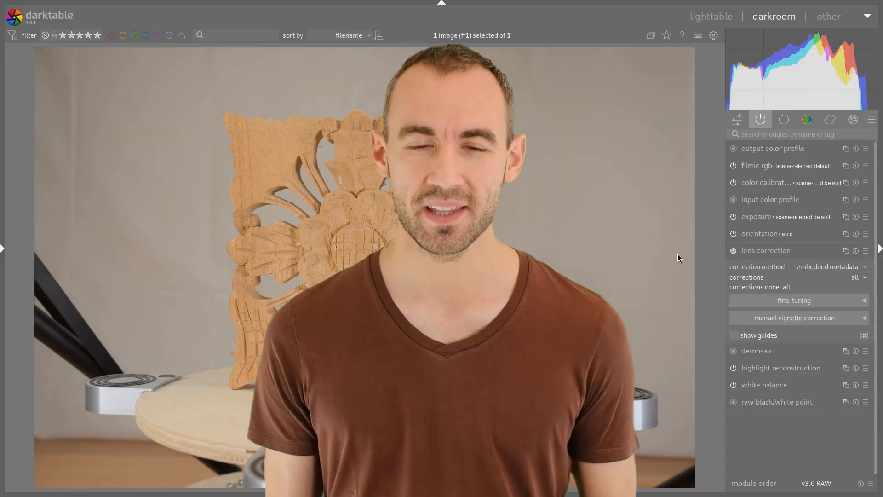
click(852, 276)
click(850, 276)
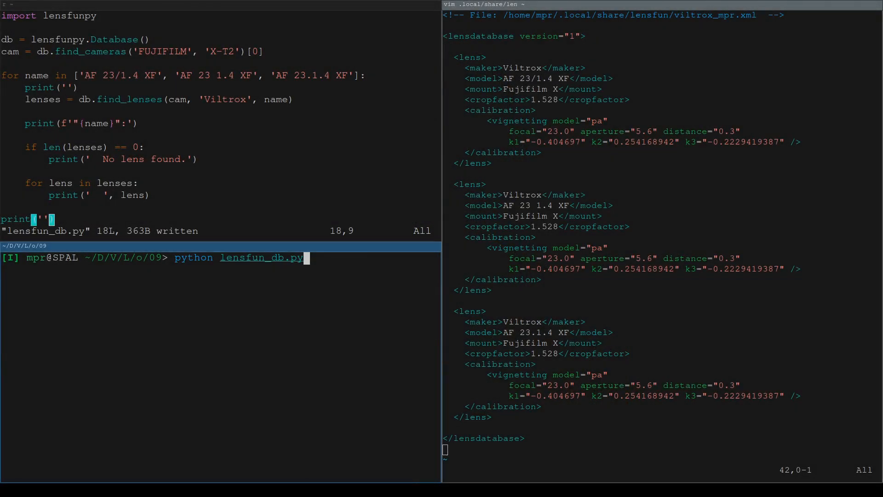
- In the terminal, run the lensfun_db.py script with Python to look up the three Viltrox lens names
key(Return)
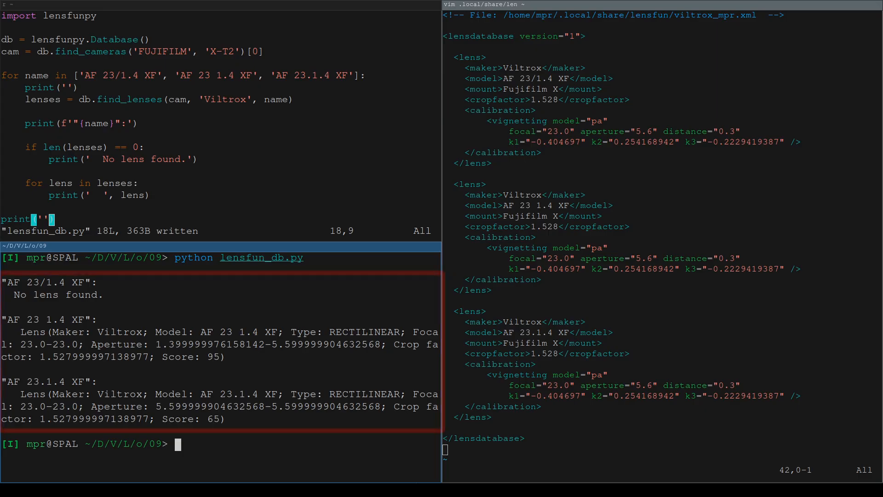
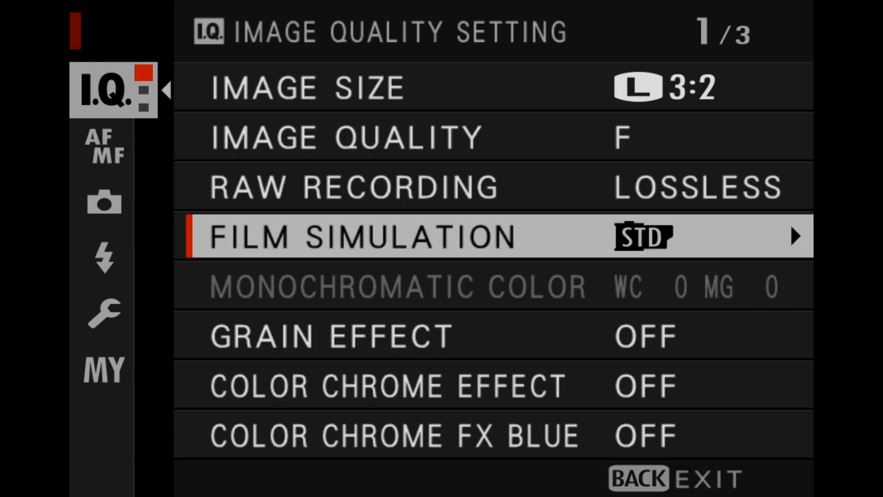
- In the camera's image quality settings, set the Lens Modulation Optimizer to OFF
key(Down)
key(Down)
key(Down)
key(Down)
key(Down)
key(Down)
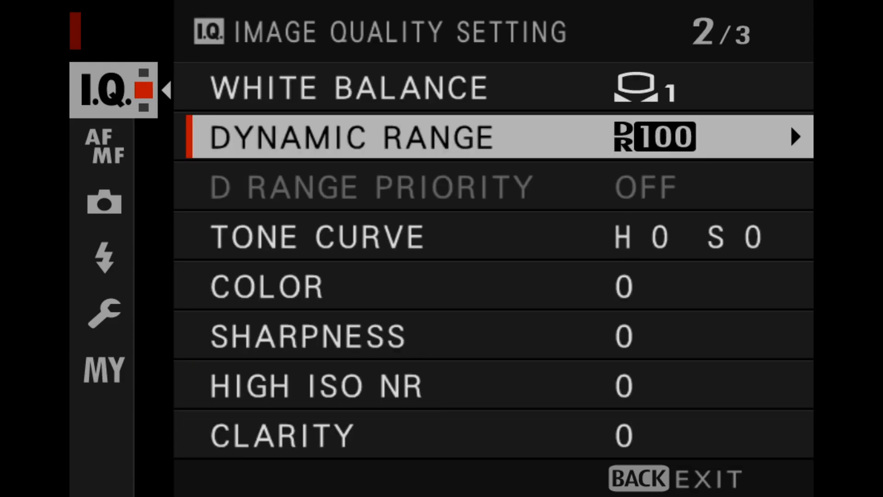
key(Down)
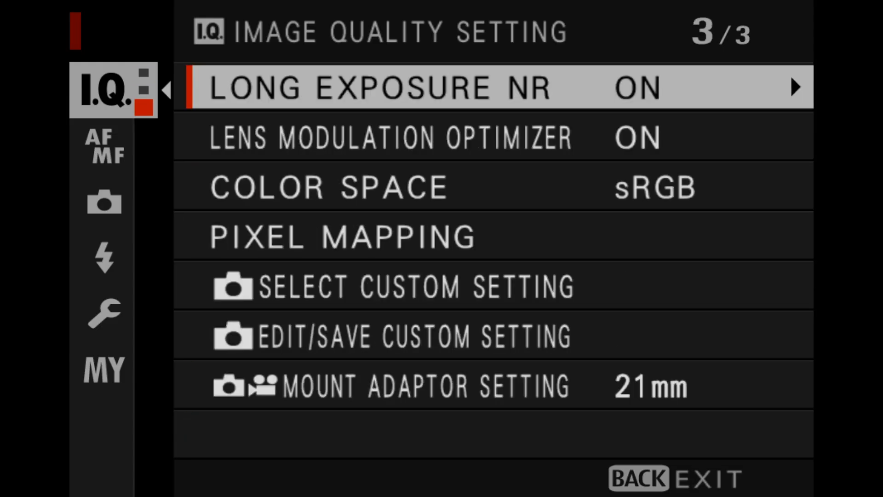
key(Down)
key(Right)
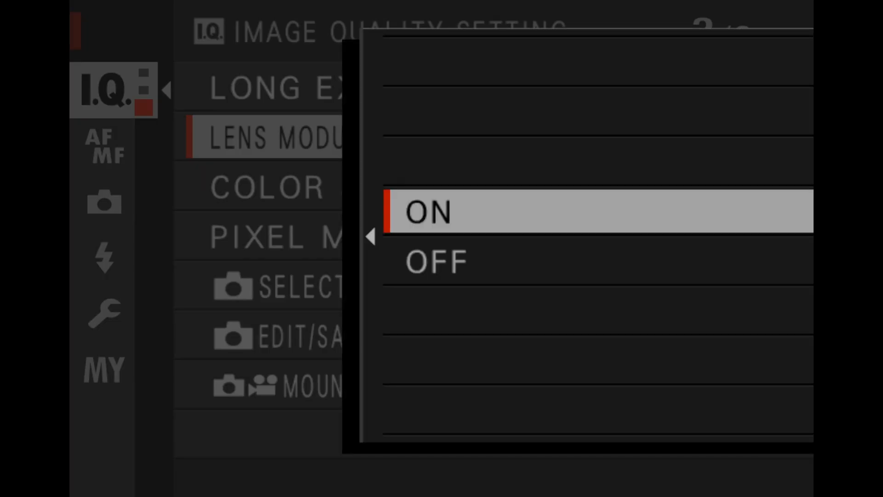
key(Down)
key(Return)
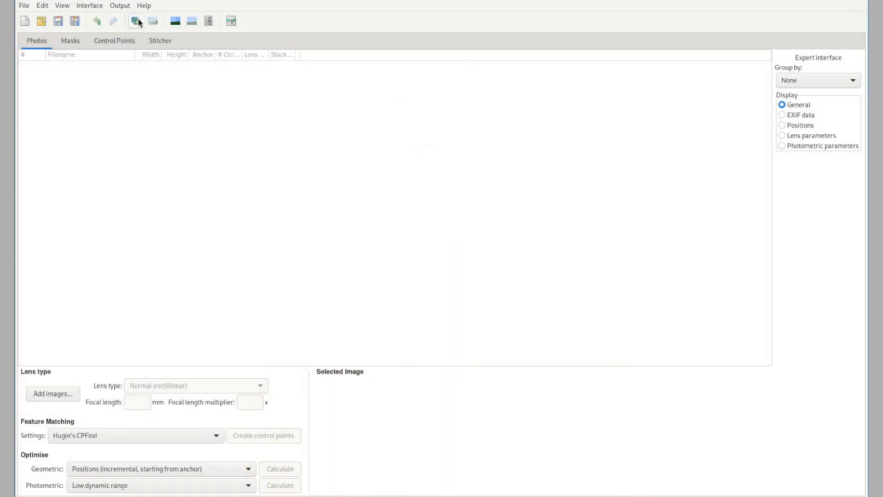
- Switch to Hugin and add image_00001_fp551.jpg and image_00003_fp551.jpg to the project
click(176, 20)
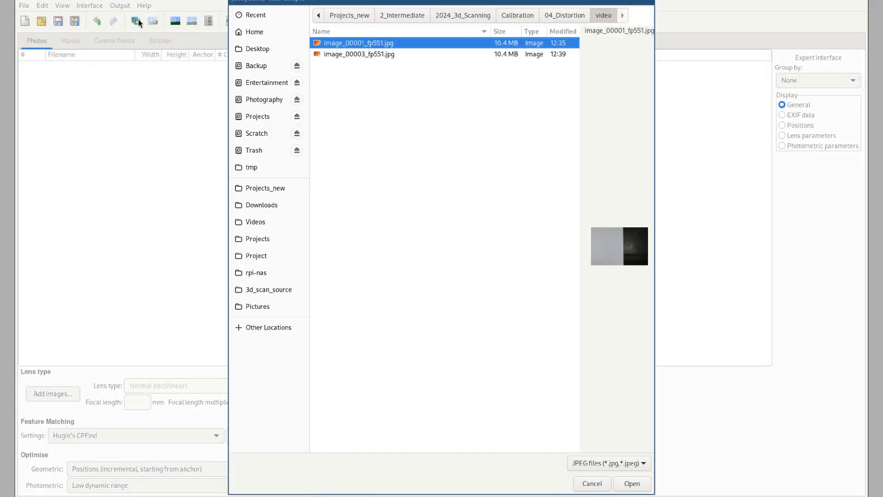
click(628, 485)
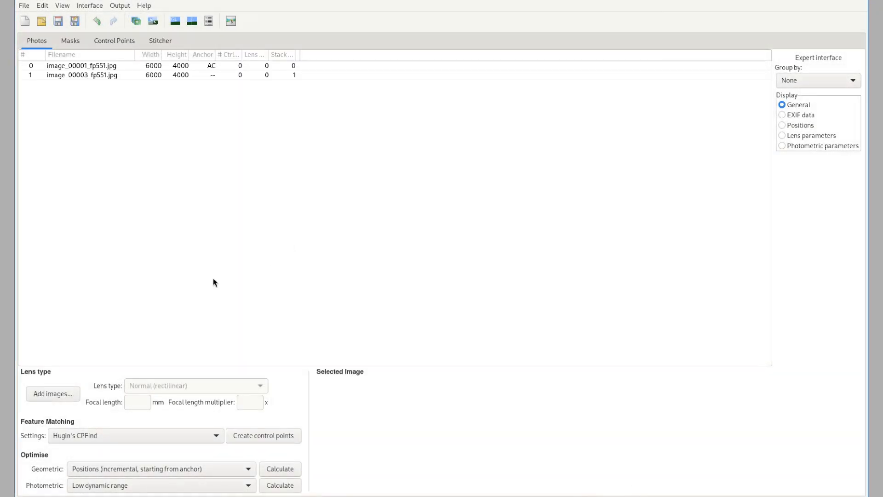
- Place a control point pair at the ends of image_00001's uppermost grid line, about (72, 88) and (3373, 57), and assign it to a new line
click(131, 44)
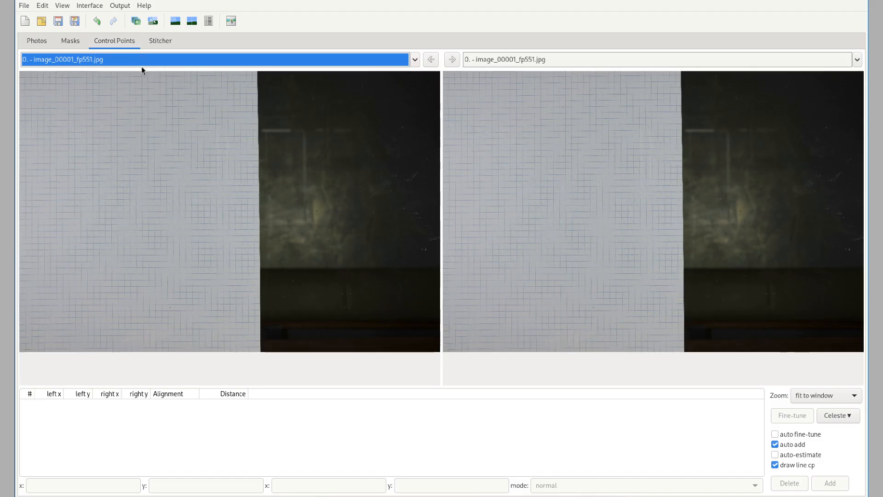
click(24, 77)
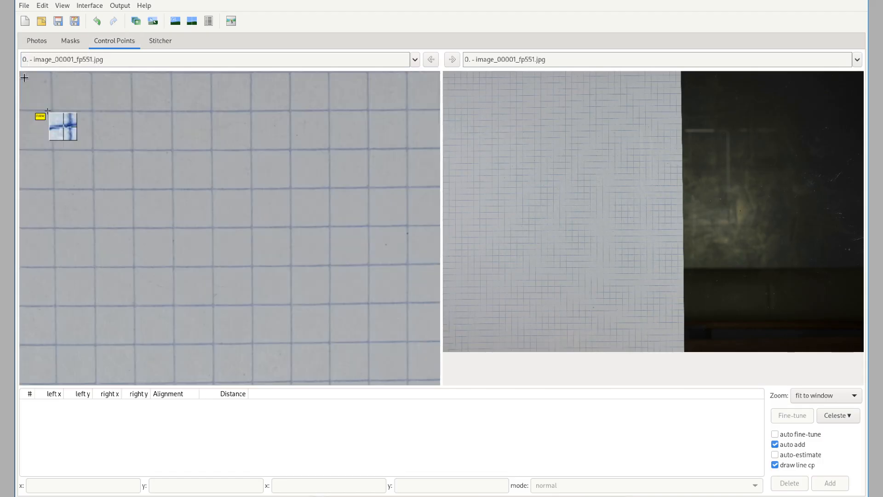
click(51, 110)
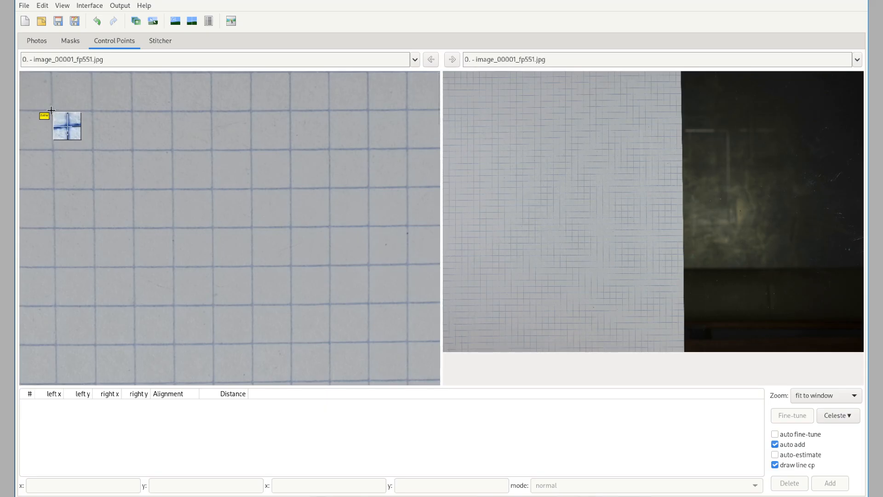
click(678, 75)
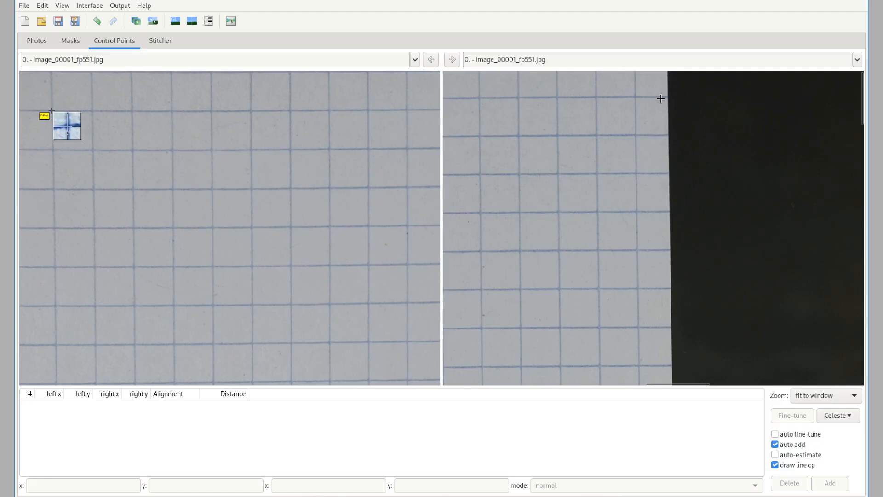
click(660, 96)
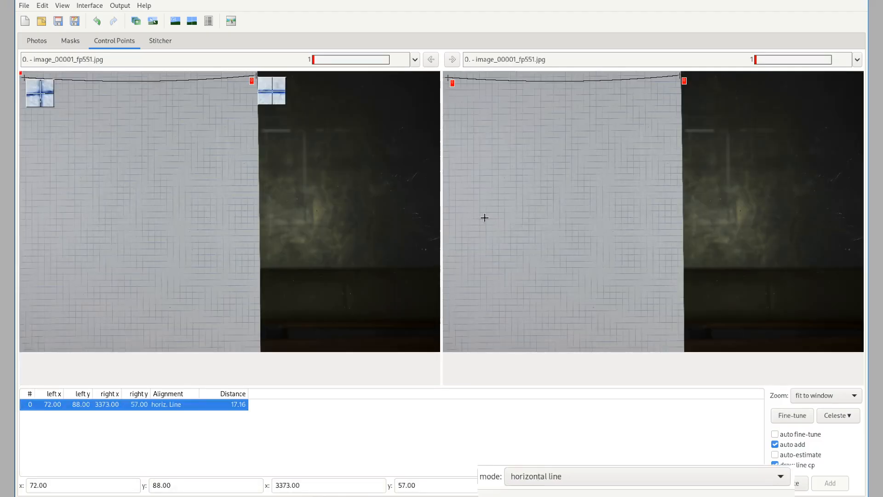
click(731, 454)
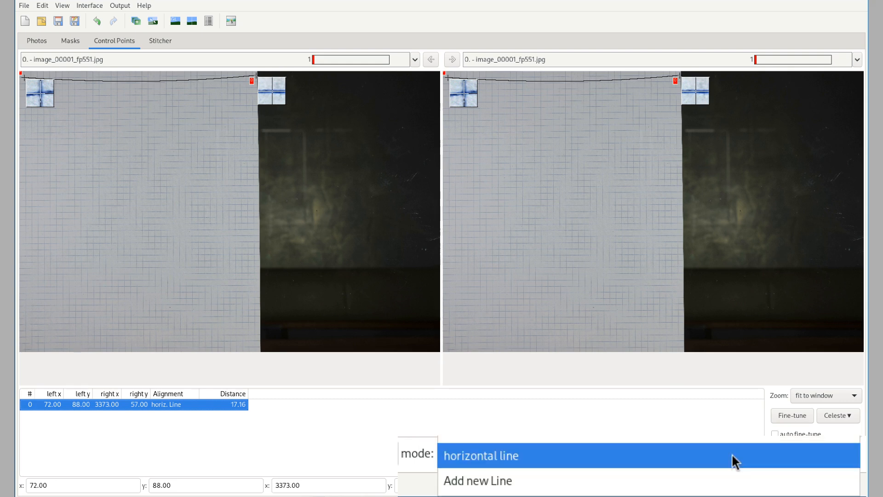
click(711, 481)
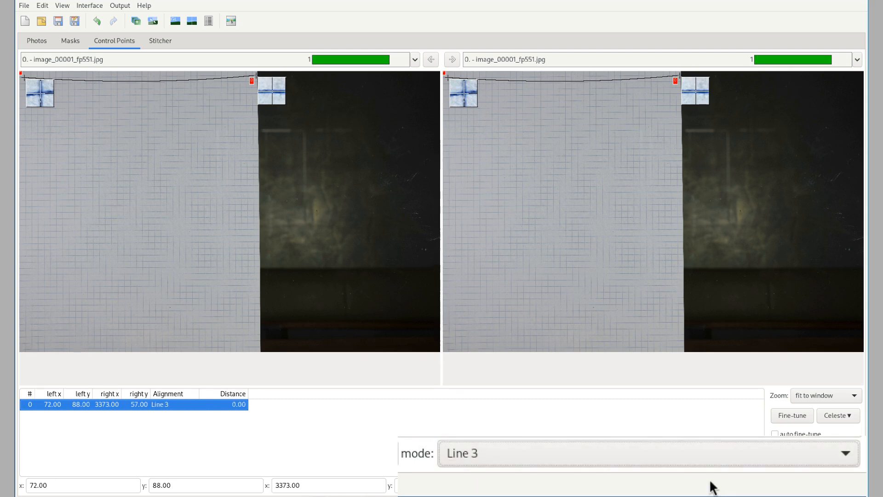
- Add three more control point pairs along the same upper grid line, working inwards from its ends
click(53, 78)
drag(230, 110, 231, 111)
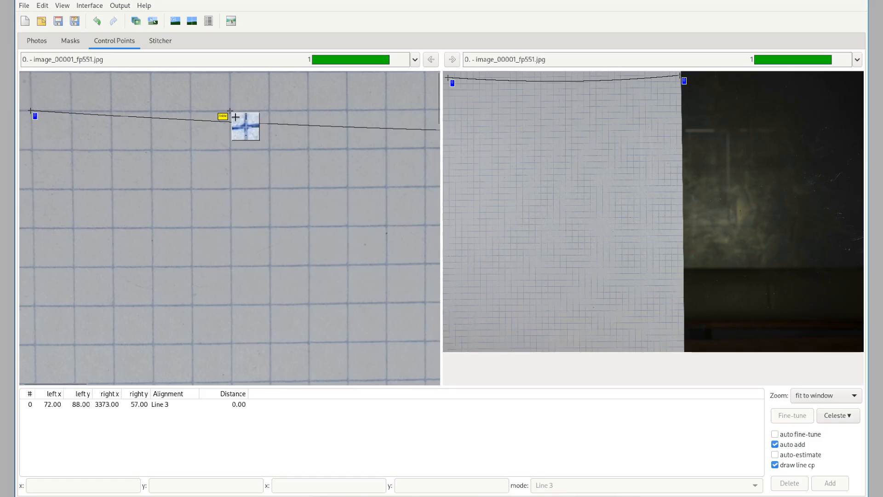
click(630, 76)
click(619, 100)
drag(619, 99, 619, 100)
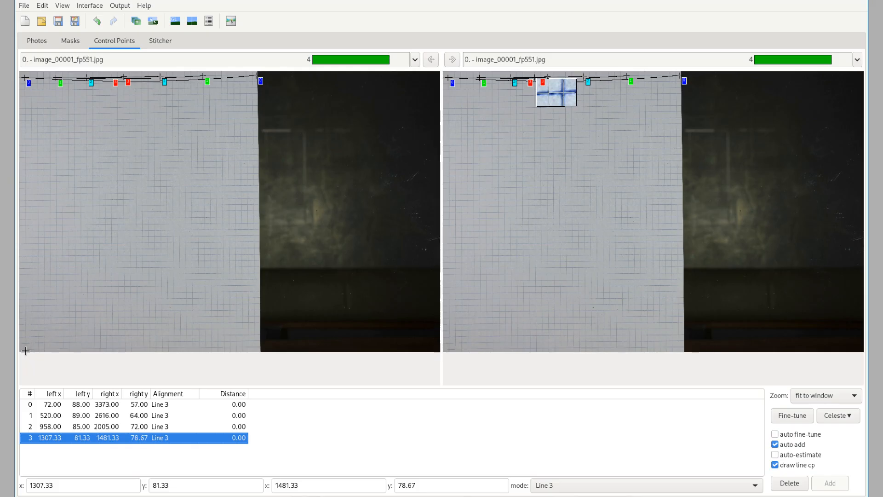
- Place a control point pair at the ends of the lowest grid line, about (81, 3962) and (3417, 3922), and assign it to a new line
click(25, 349)
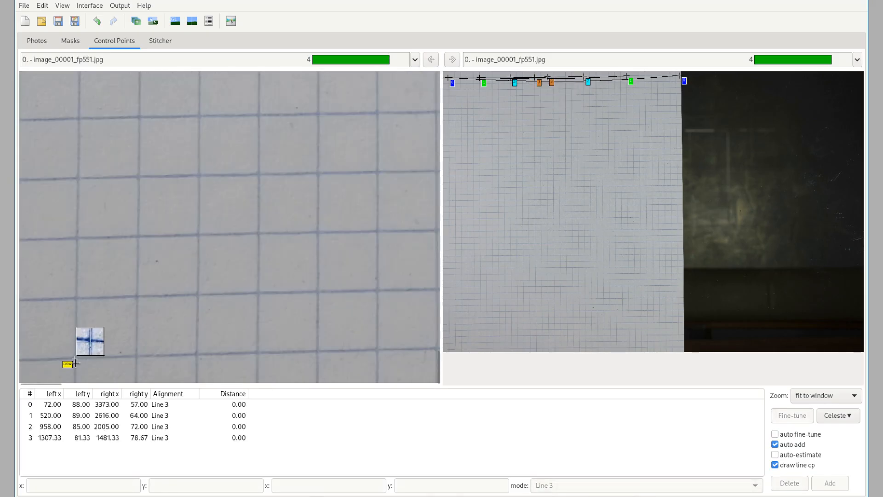
drag(74, 358, 73, 356)
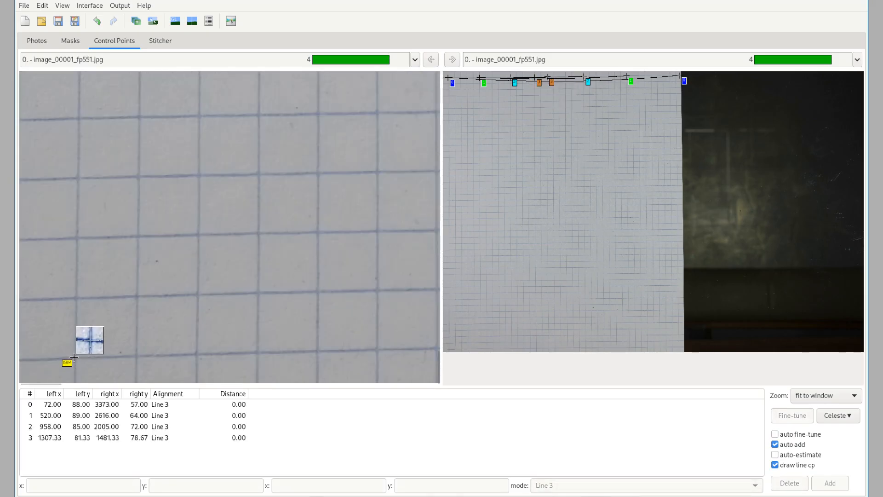
click(682, 346)
click(655, 331)
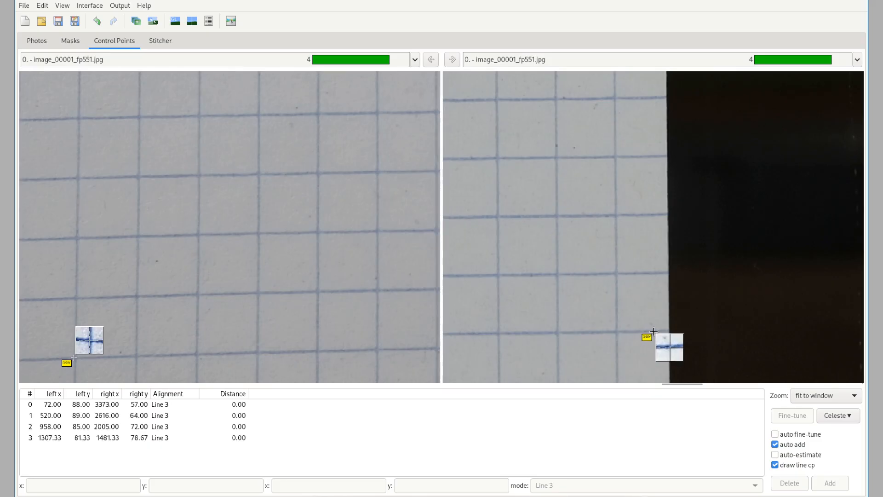
click(593, 485)
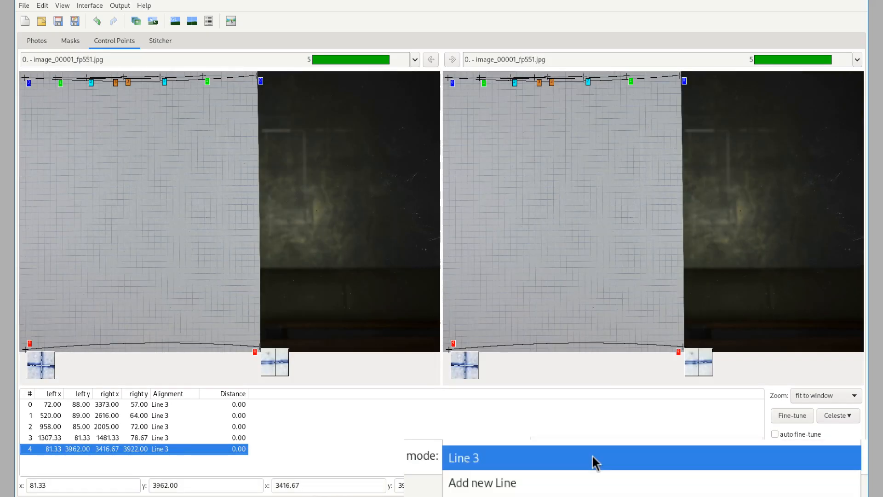
click(569, 485)
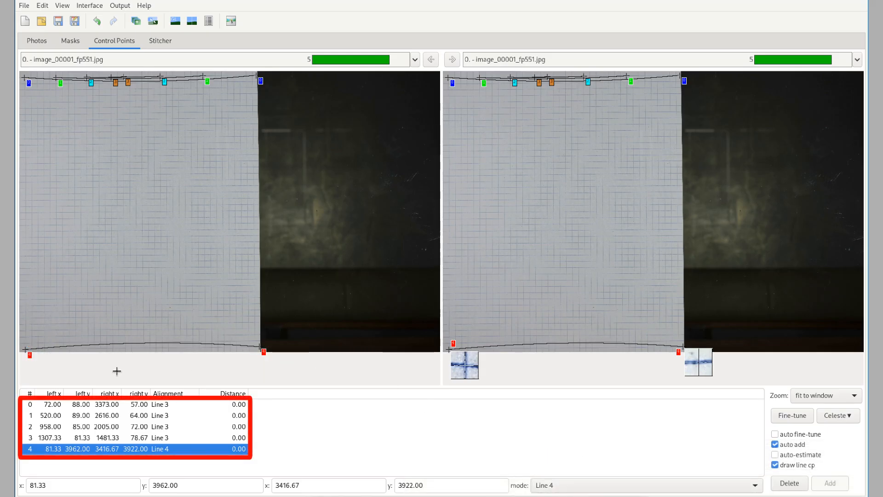
- Add three more control point pairs inwards along the lower grid line and one pair across the middle of the image
click(48, 348)
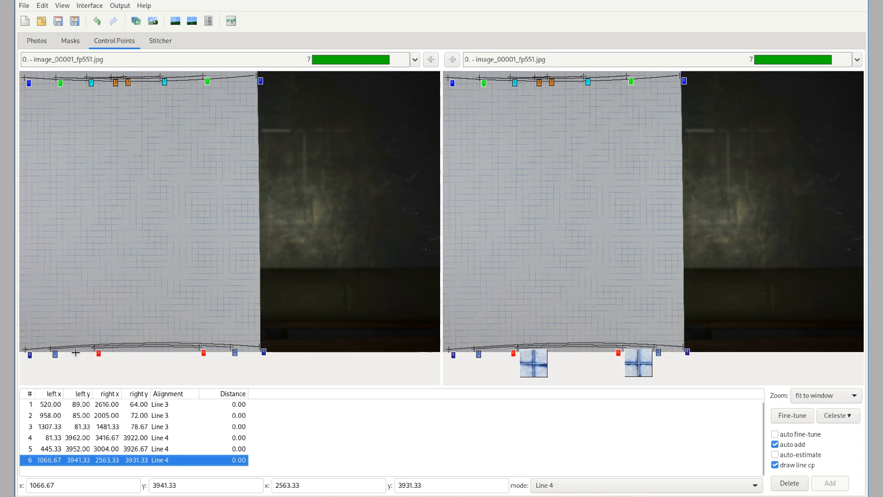
click(122, 349)
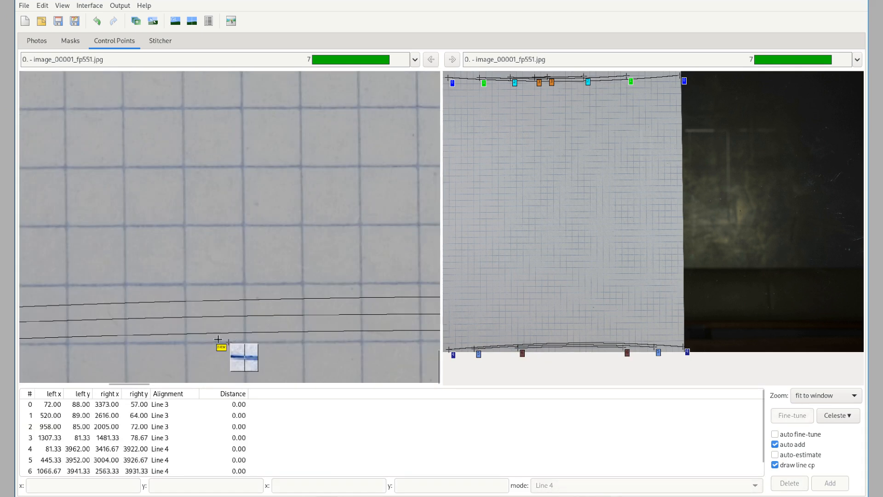
click(218, 339)
click(826, 395)
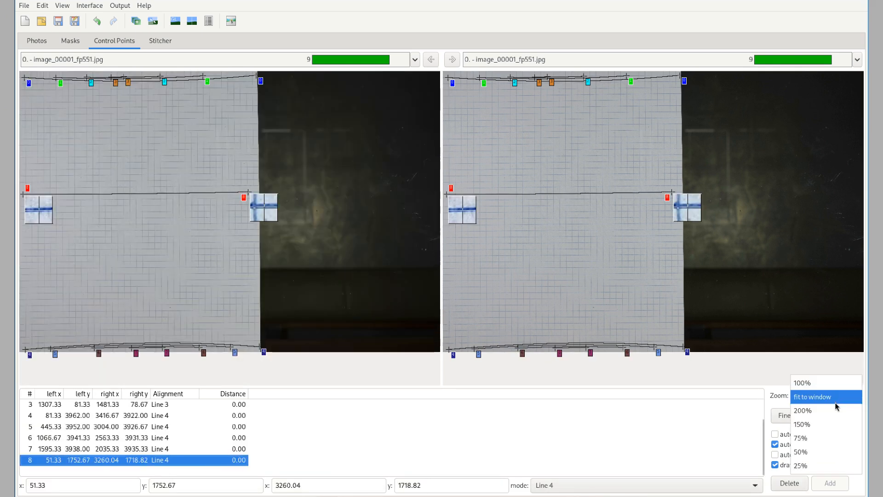
click(822, 424)
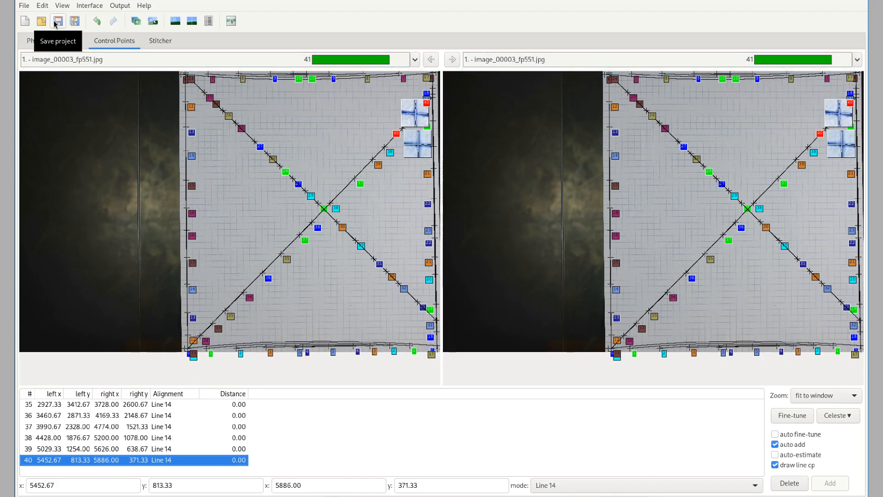
- Set the project's geometric optimisation to Custom parameters
click(31, 47)
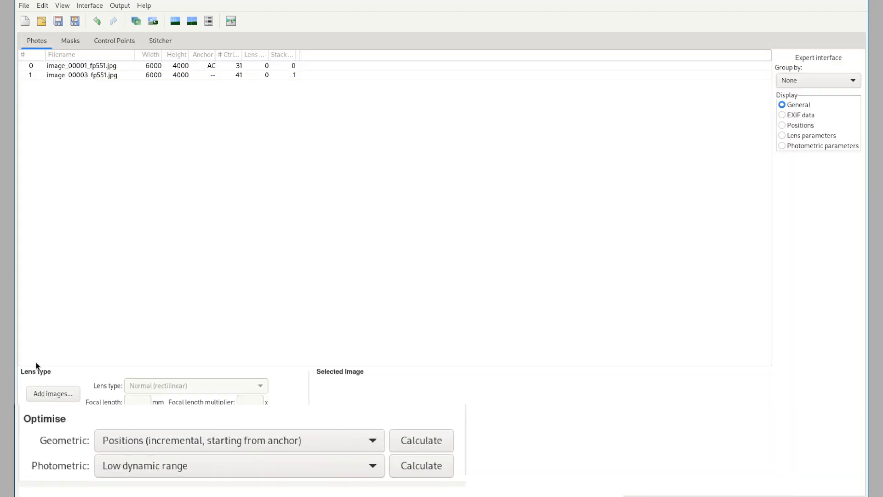
click(96, 469)
mouse_move(218, 494)
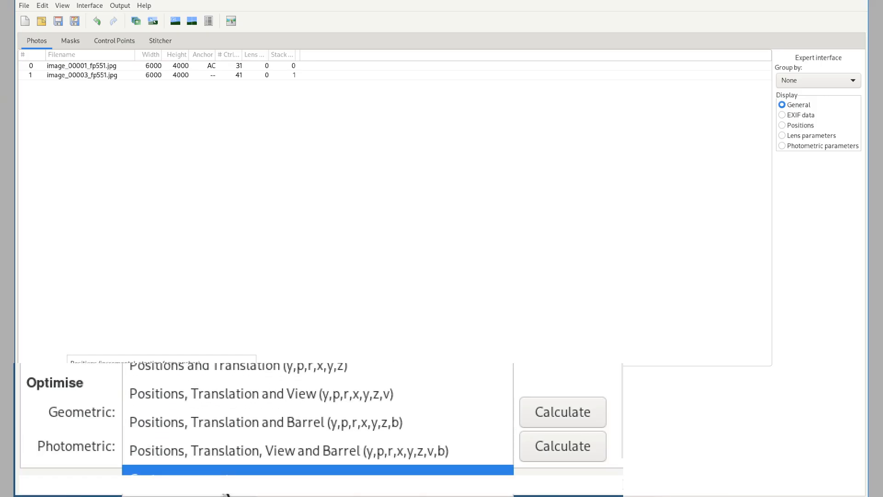
click(220, 476)
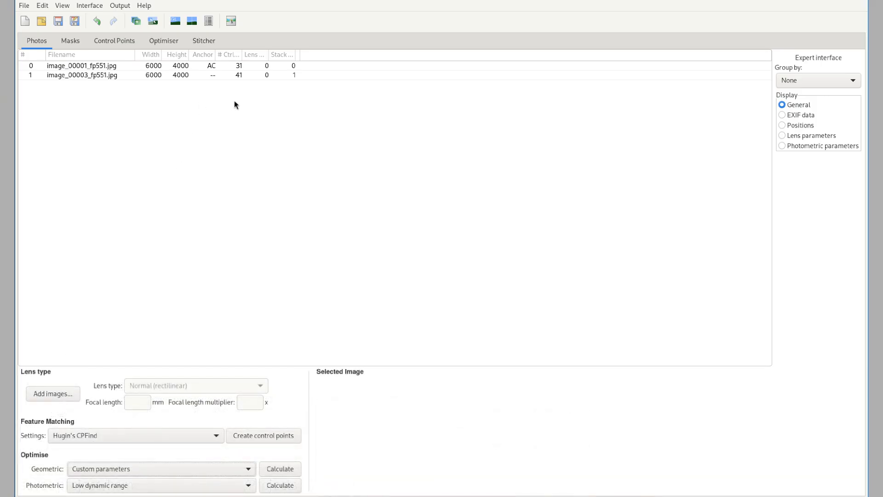
- Optimise only the lens parameters a, b and c of Lens 0 and apply the changes
click(205, 39)
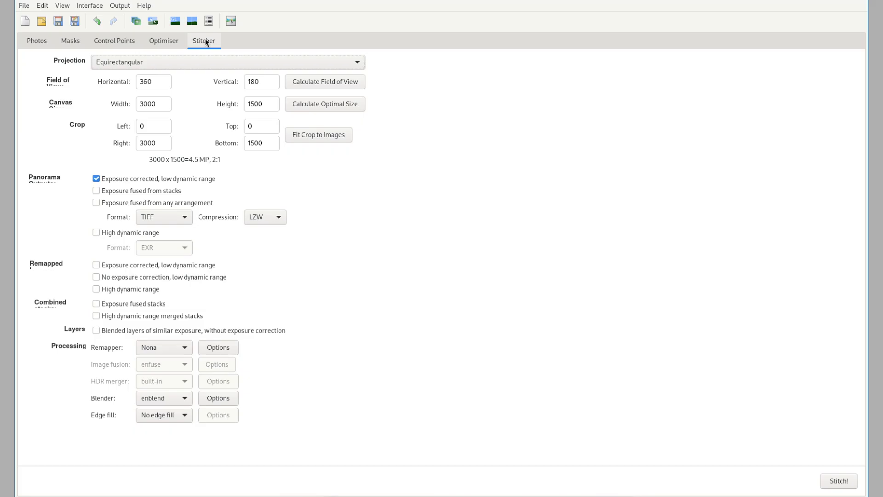
click(163, 58)
click(161, 42)
click(161, 43)
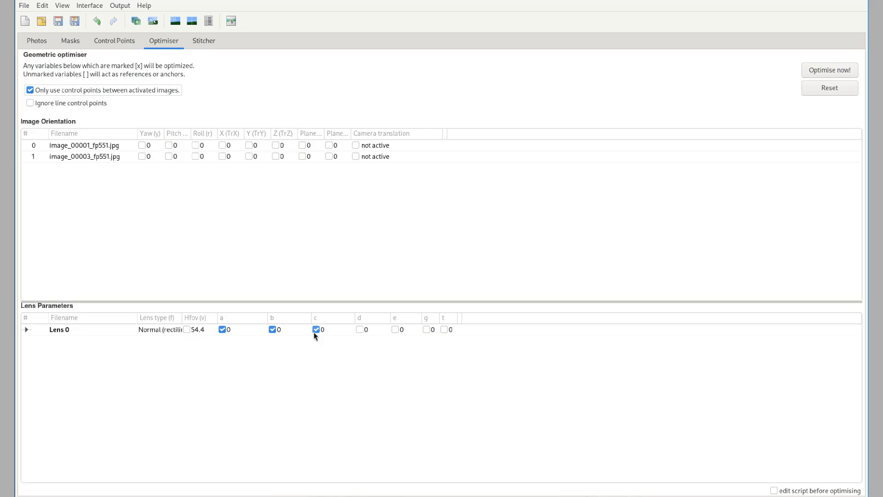
click(808, 71)
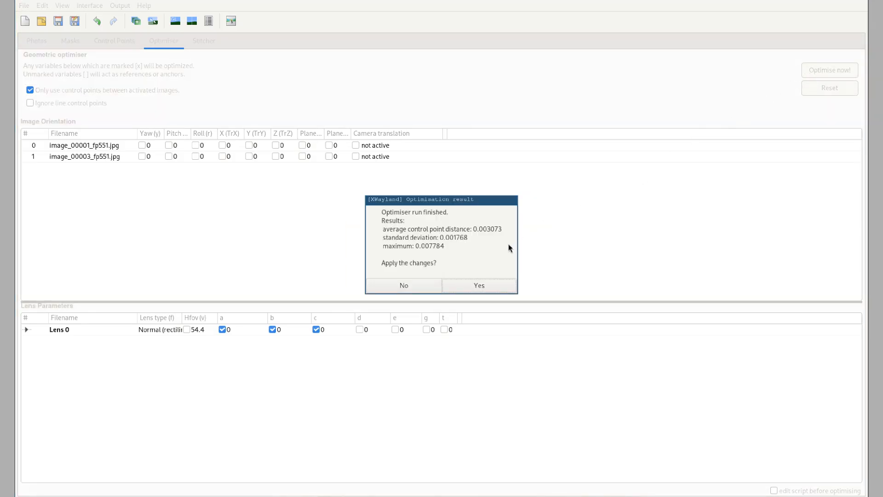
click(470, 288)
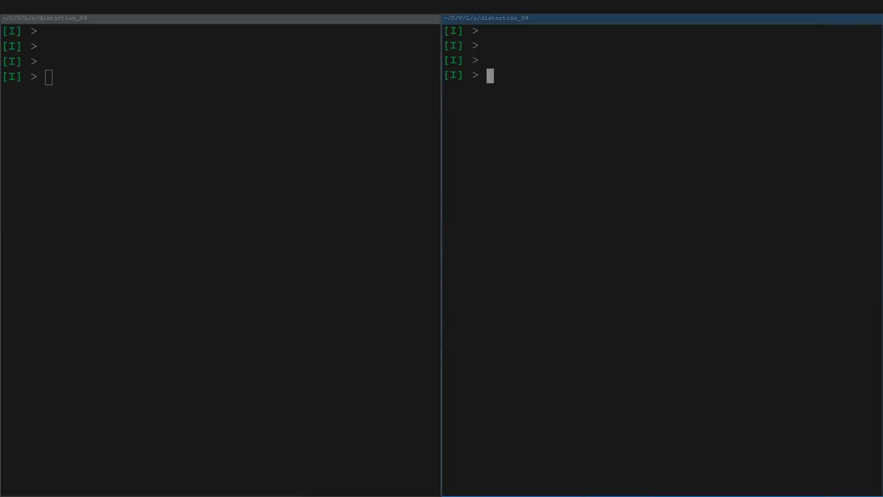
- In the terminal, run fulla --green=0.0124346289111007:-0.0273447787910127:0.00297551675206019:1 on image_00001_fp551.jpg, and open distortion.pto in vim
text(fu)
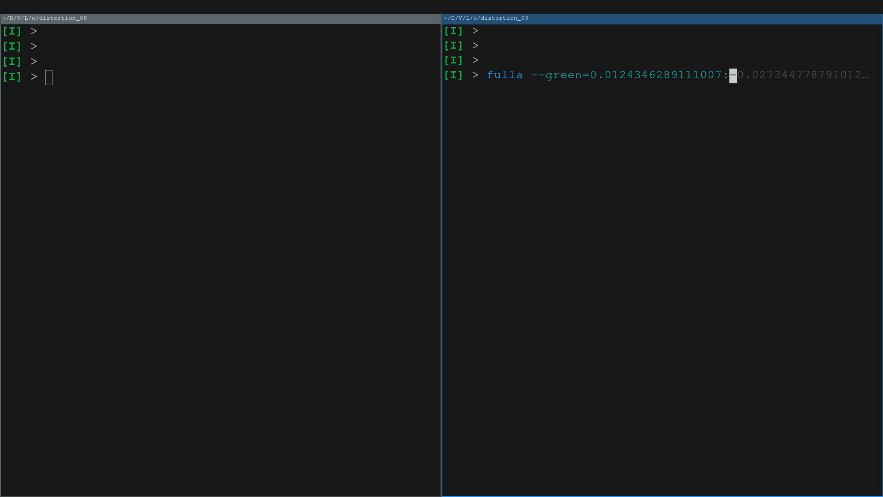
key(Right)
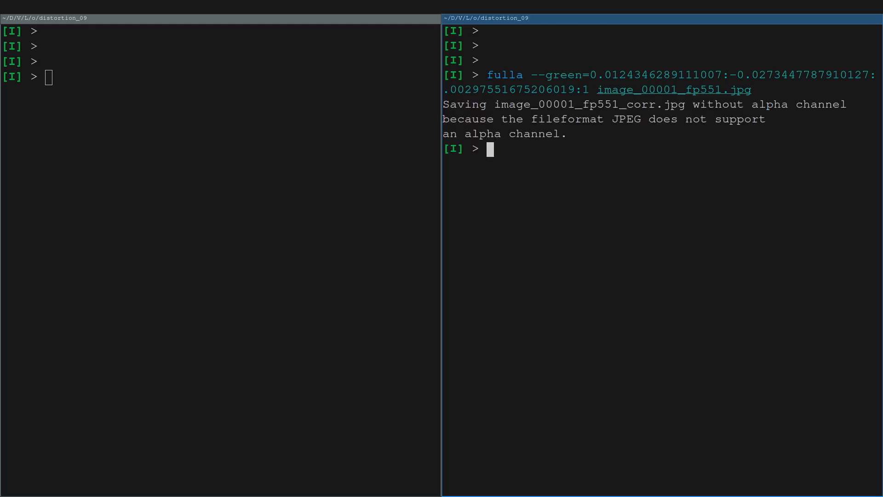
key(super+Left)
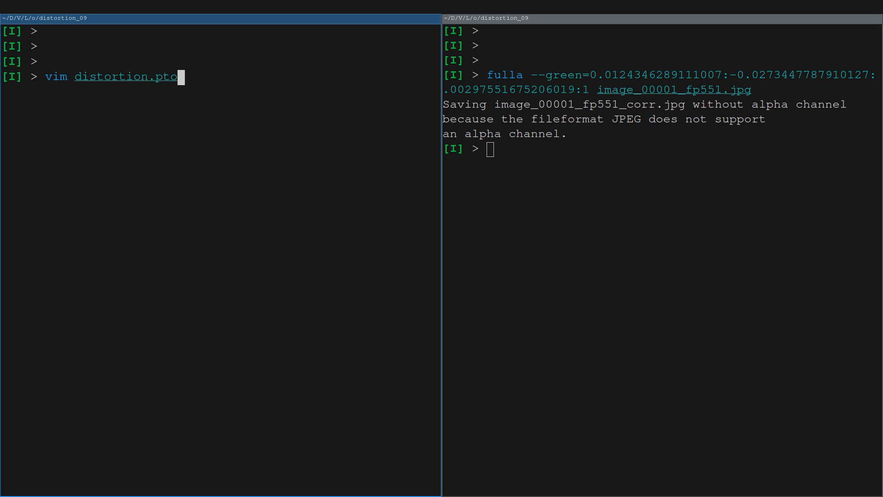
key(Return)
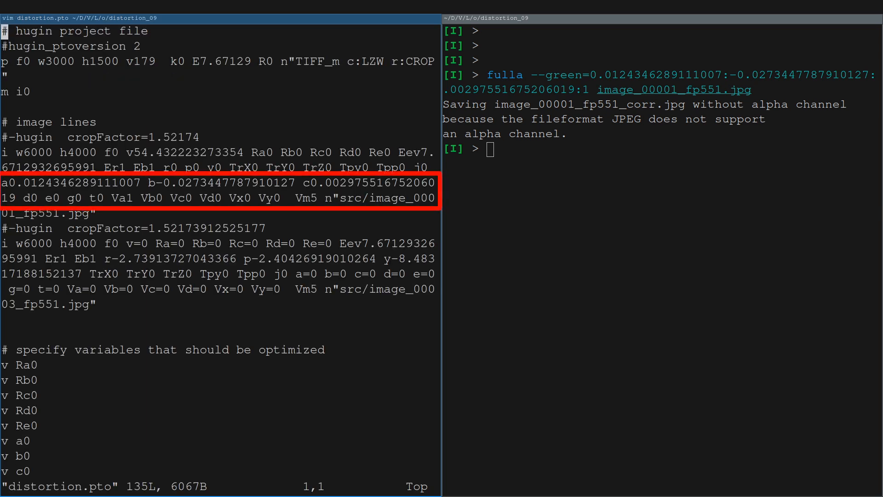
- Rerun the same fulla command on image_00001_fp551.jpg with the --dont-rescale option added before the file name
key(super+Right)
key(Return)
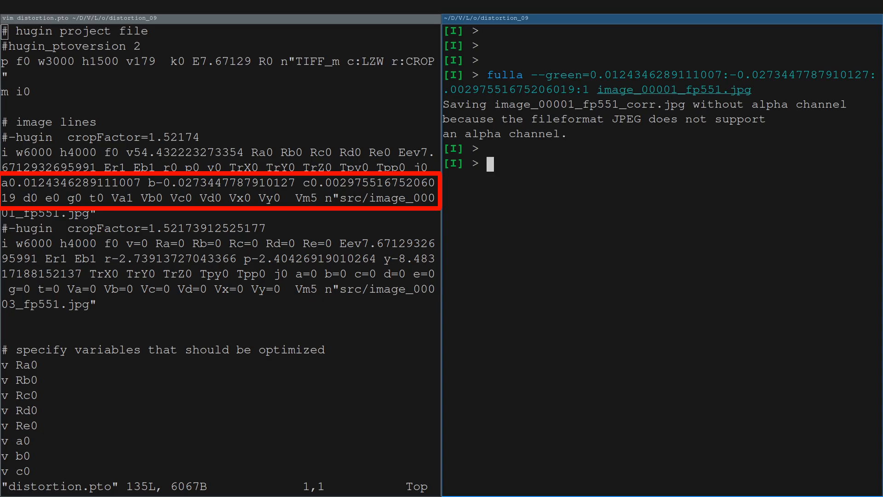
key(Up)
key(Left)
key(Left)
key(Left)
key(Left)
key(Left)
key(Left)
key(Left)
key(Left)
key(Left)
key(Left)
key(Left)
key(Left)
key(Left)
key(Left)
key(Left)
key(Left)
key(Left)
key(Left)
key(Left)
text(--dont)
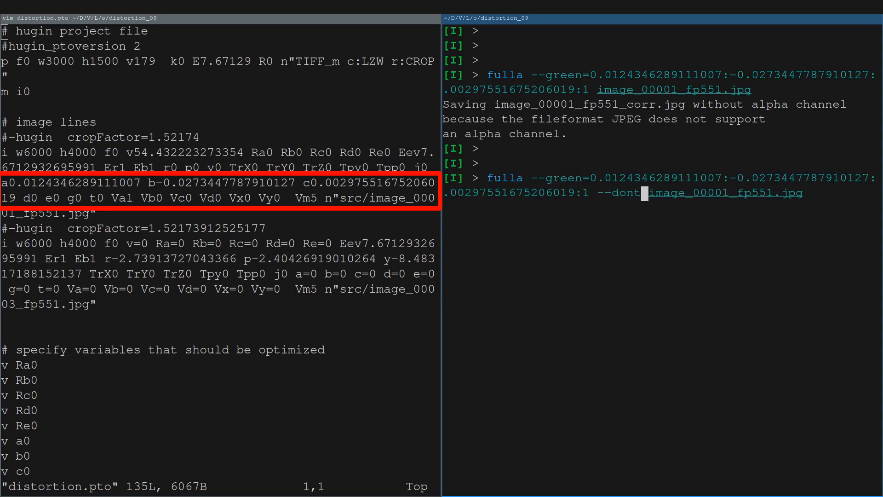
text(-rescale)
key(Return)
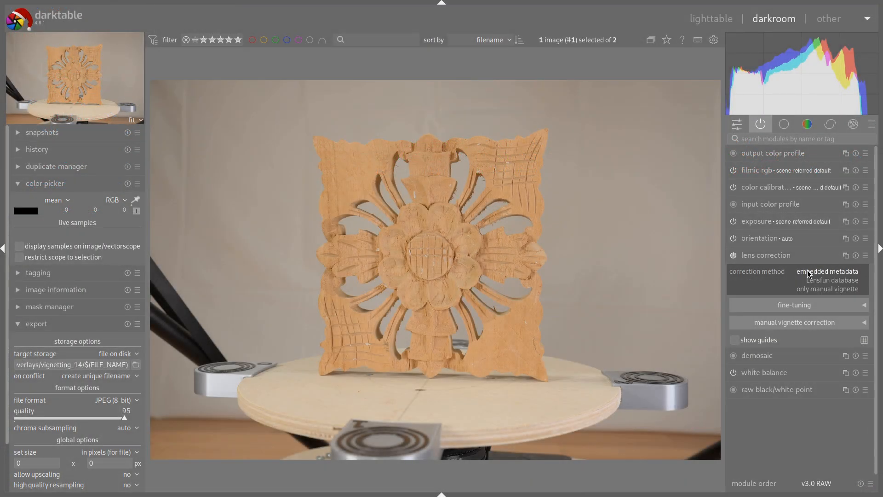
- Switch to darktable, set the lens correction method to lensfun database and choose the lens from the VILTROX mpr maker
click(818, 282)
click(775, 315)
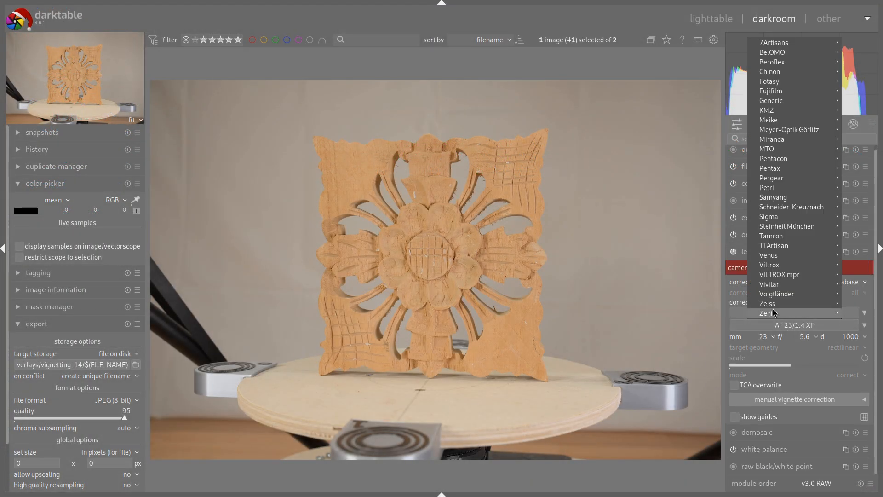
mouse_move(777, 274)
click(735, 277)
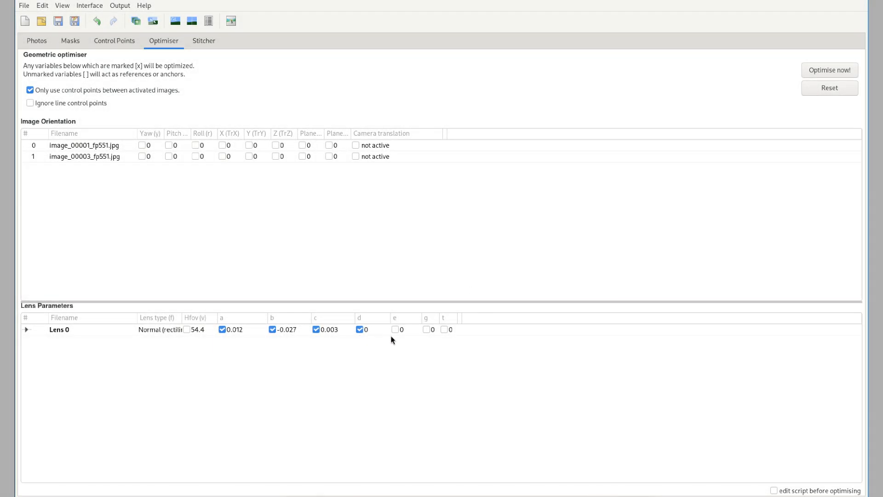
- Back in Hugin, include lens parameters d and e with a, b and c, run the optimisation and apply the changes
click(395, 330)
click(827, 73)
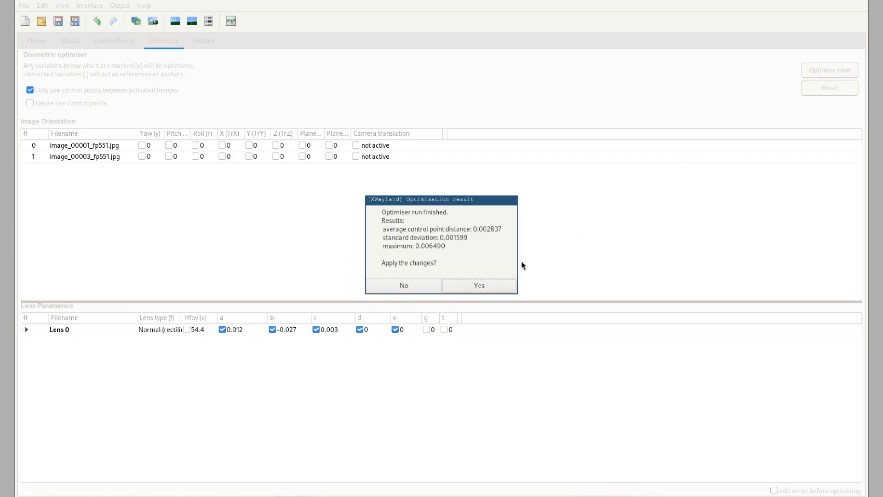
click(493, 290)
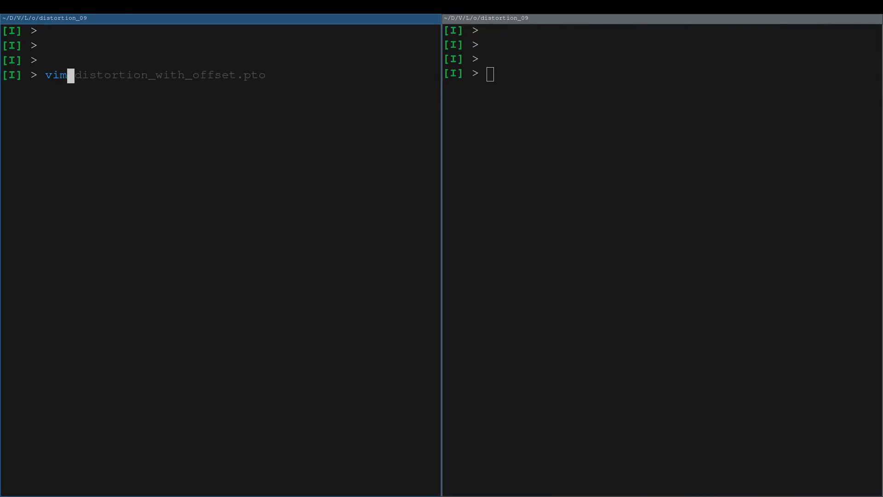
- In the terminal, open distortion_with_offset.pto in vim and enter fulla --green=0.0133003919041326:-0.0305886231452016:0.00663526656144871:1 --offset=25.413909874306:-58.8133723544391 for image_00001_fp551.jpg
key(Right)
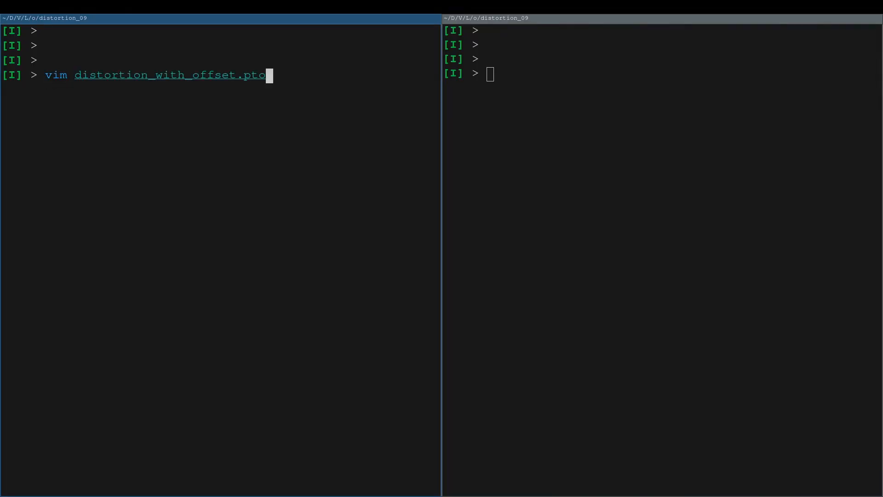
key(Return)
key(super+Right)
text(fulla --green=0.0133003919041326:-0.0305886231452016:0.00663526656144871:1)
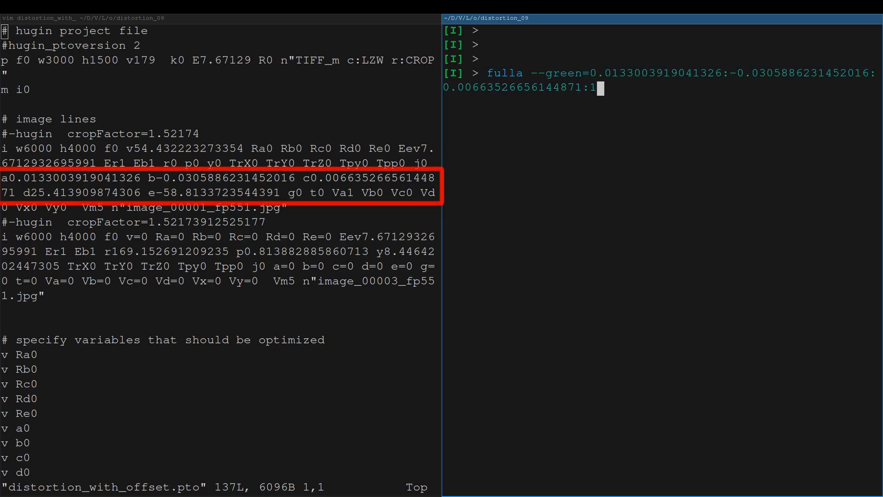
text(--offset=25.413909874306:-58.8133723544391 image_00001_fp551.jpg)
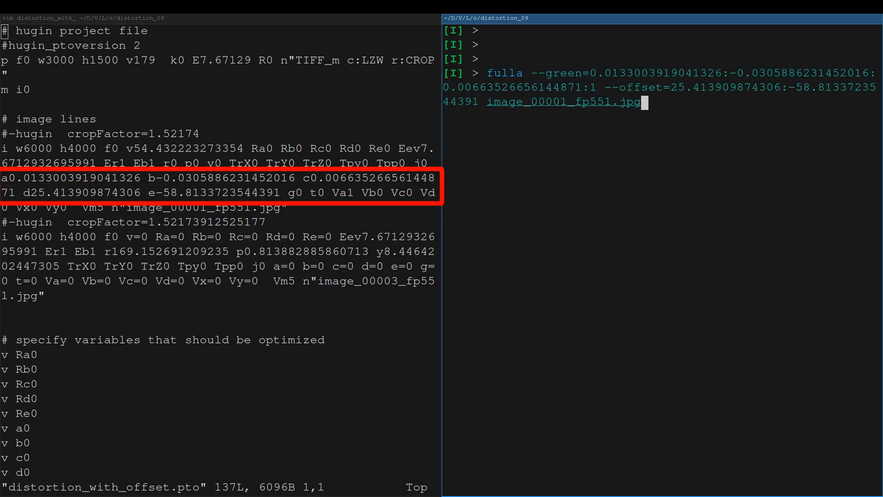